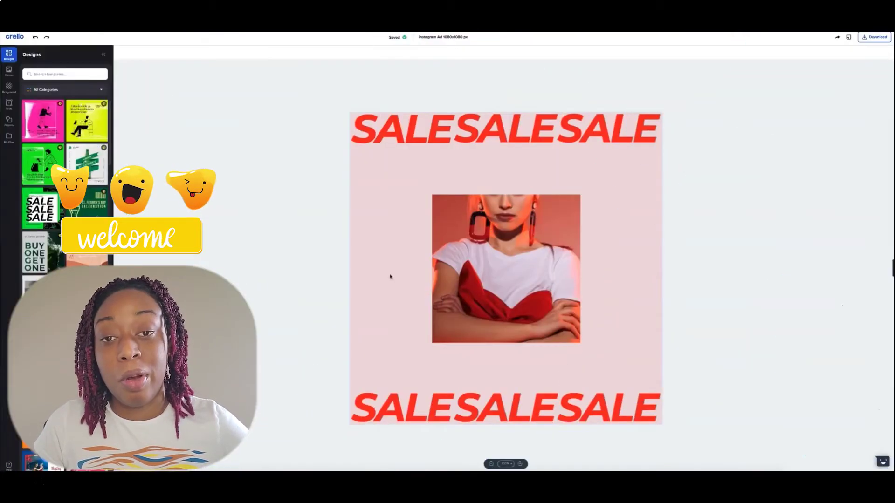
Turn the middle SALE words of the sample design into a photo mask.
left_click(505, 128)
left_click(844, 51)
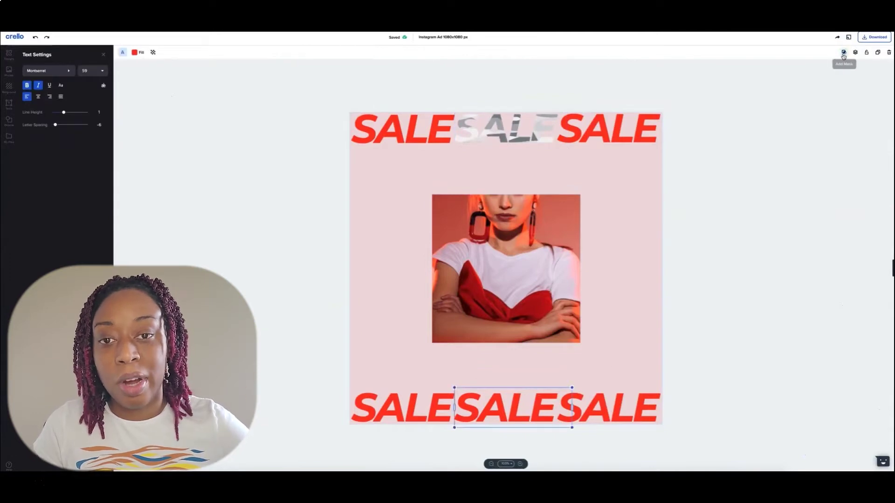
left_click(843, 52)
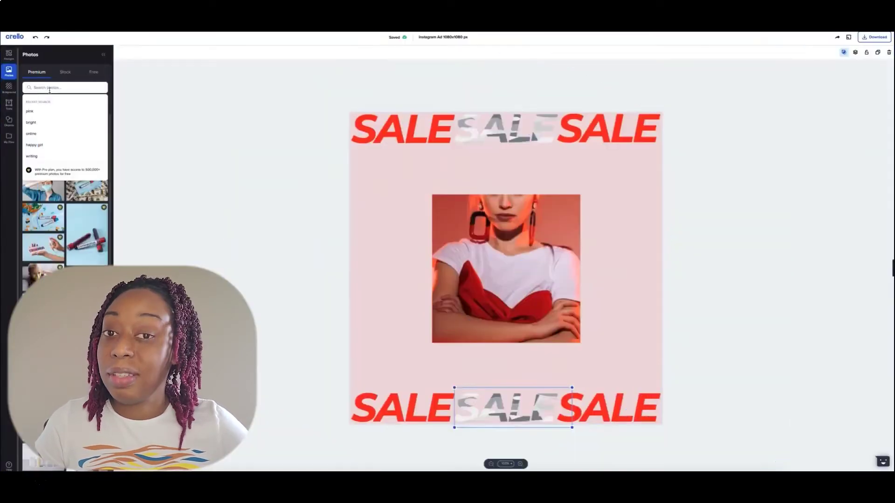
type("re")
Fill the SALE letters with a pink gradient photo and bring up the download options.
key("Return")
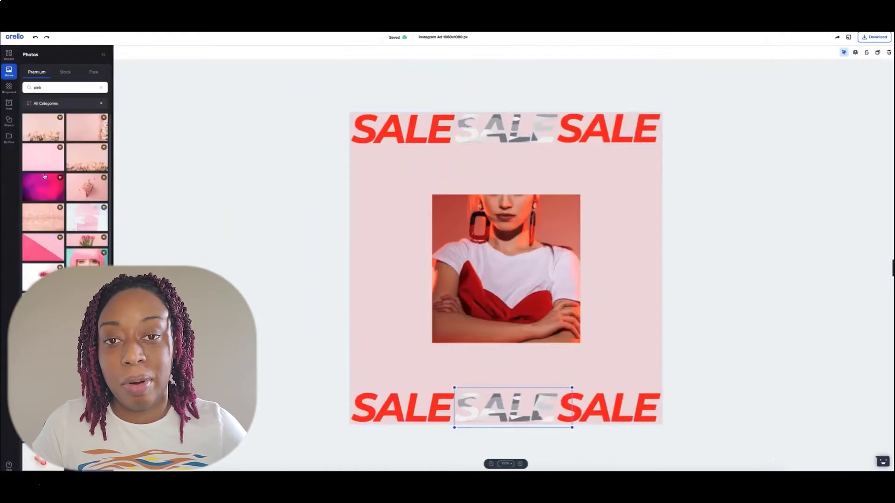
mouse_move(43, 187)
left_mouse_down()
mouse_move(507, 131)
mouse_move(509, 418)
left_mouse_up()
left_click(731, 373)
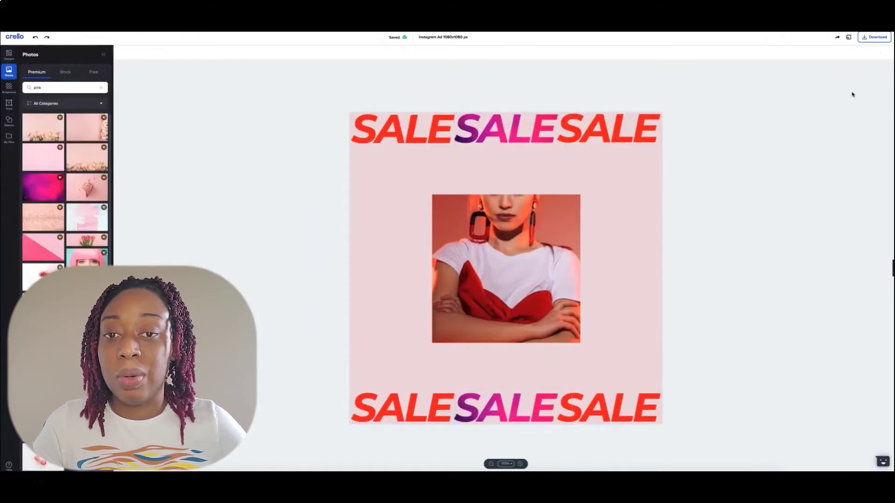
left_click(867, 37)
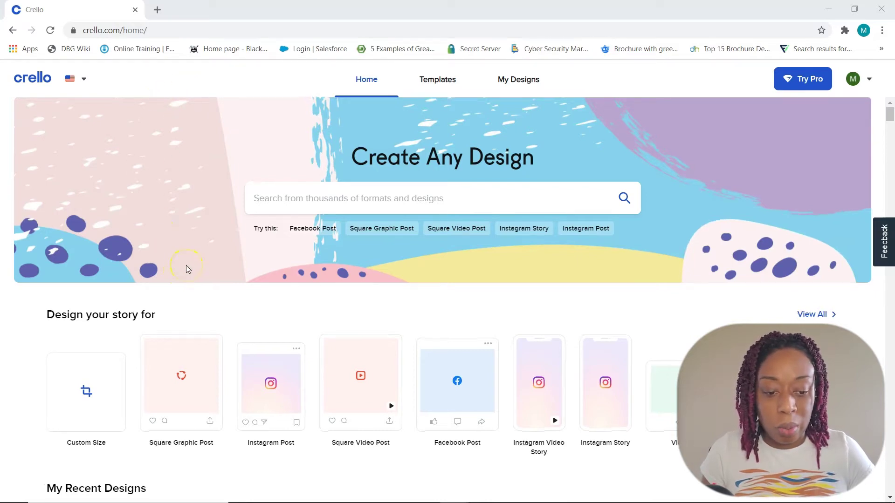
scroll(186, 265, "down", 2)
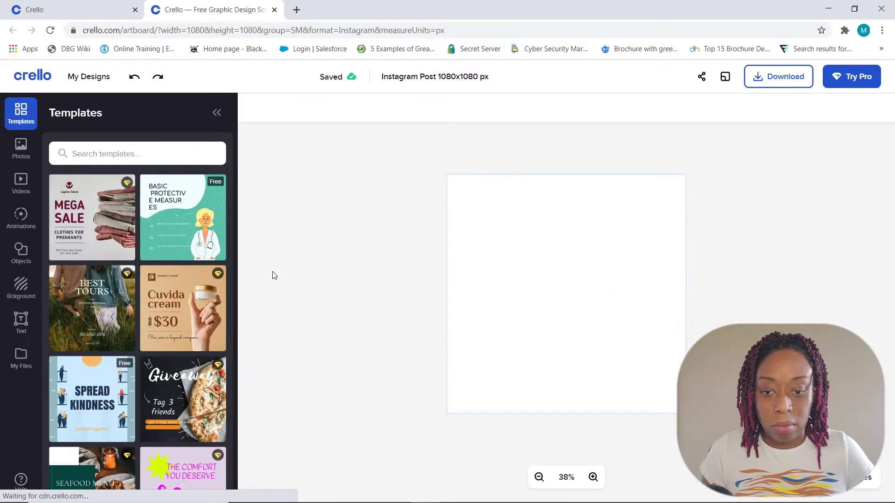
Start a new blank 1080×1080 px Instagram Post design from the home page.
left_click(273, 258)
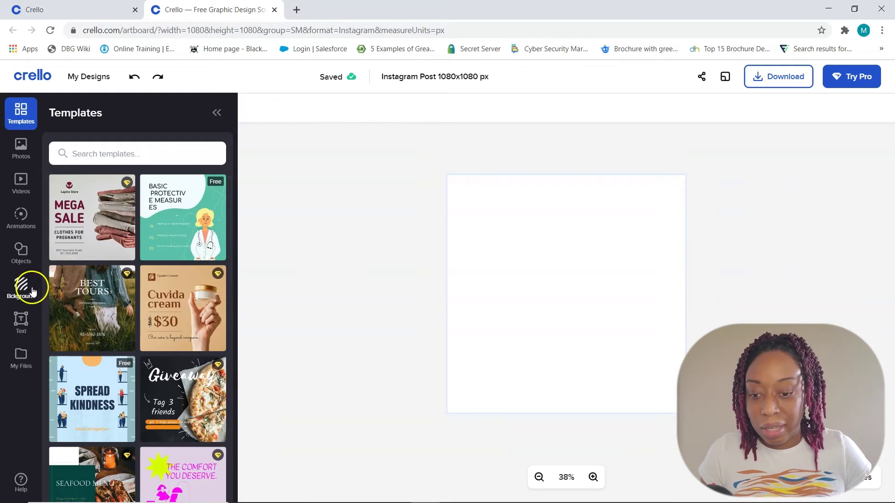
Fill the post background with solid black (#070101) from the custom colour picker.
left_click(21, 149)
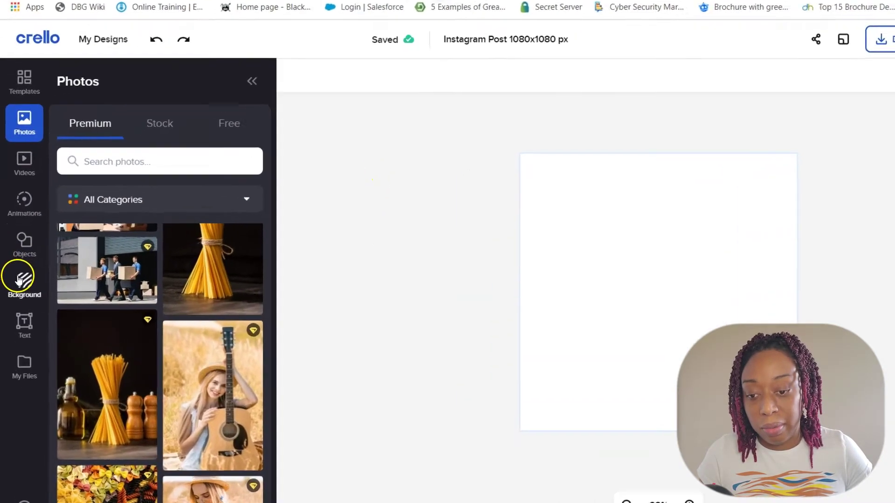
left_click(21, 287)
left_click(317, 59)
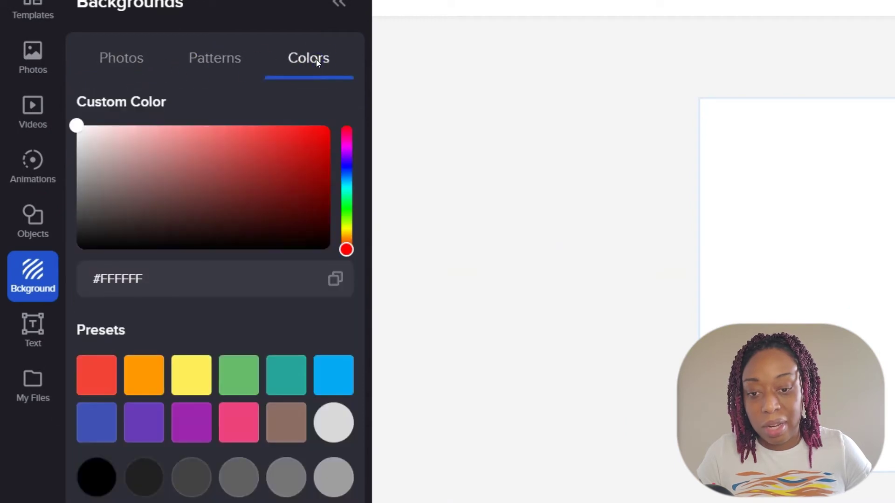
left_click(284, 188)
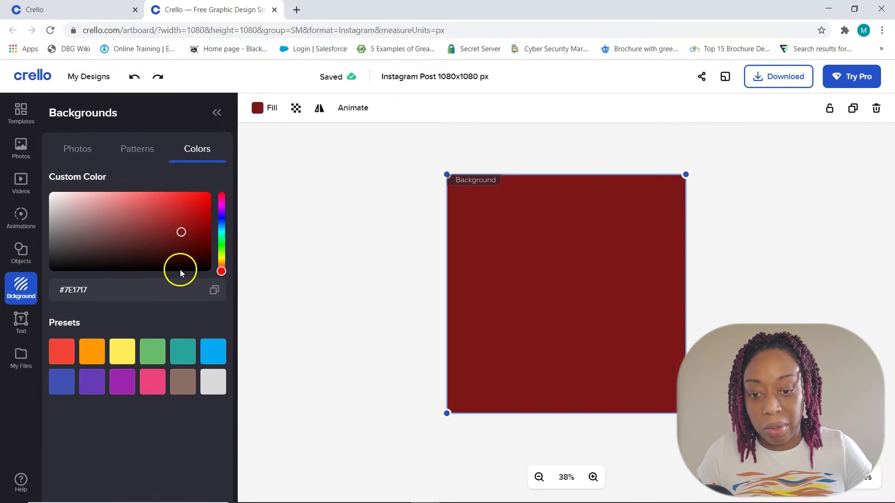
left_click(180, 272)
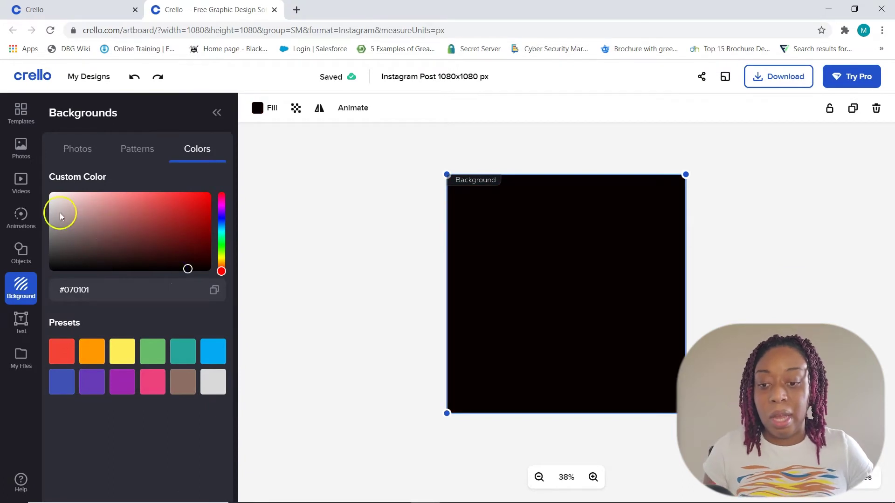
left_click(20, 321)
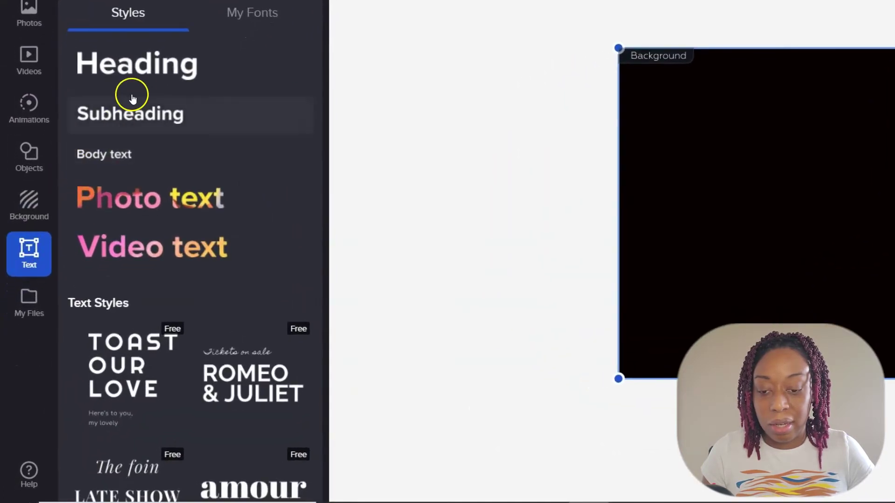
Add an 'ADD HEADING TEXT' heading box to the post and narrow it.
left_click(134, 258)
scroll(134, 257, "down", 1)
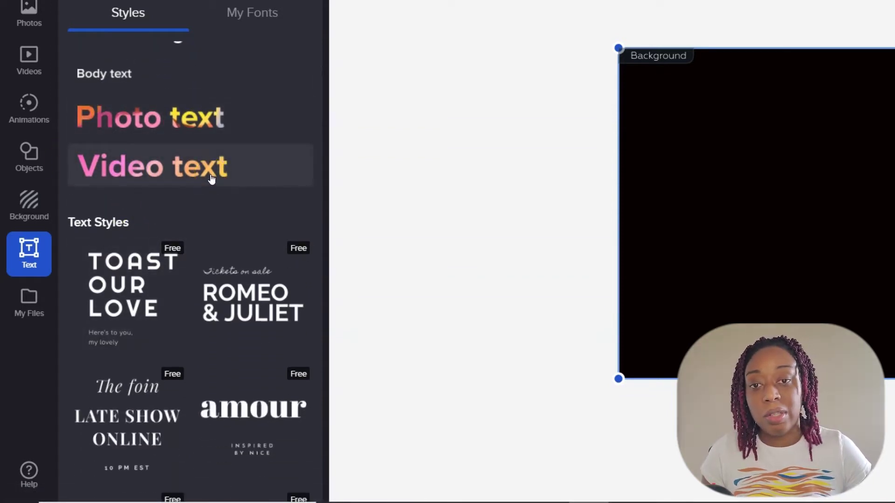
scroll(212, 176, "up", 1)
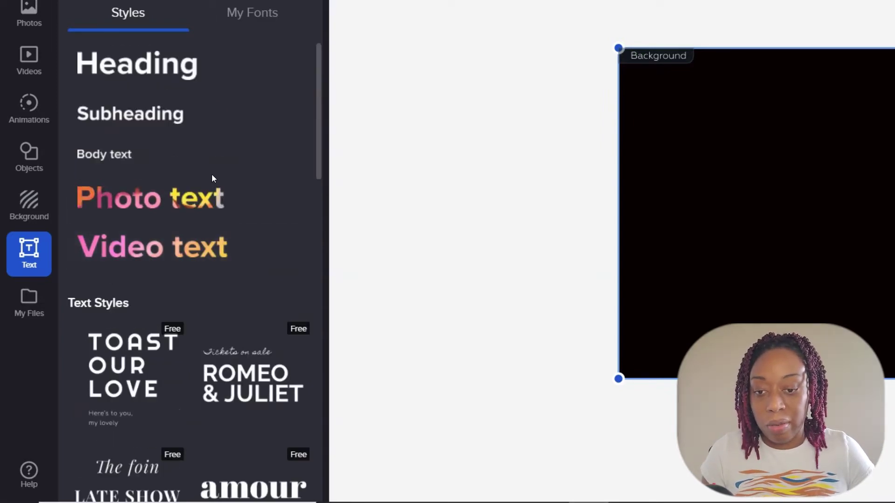
left_click(109, 71)
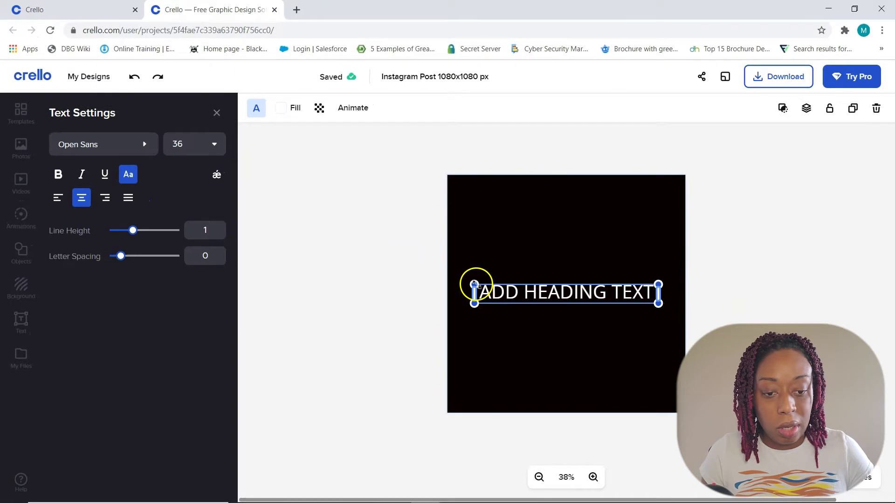
mouse_move(474, 285)
left_mouse_down()
mouse_move(443, 248)
mouse_move(495, 257)
left_mouse_up()
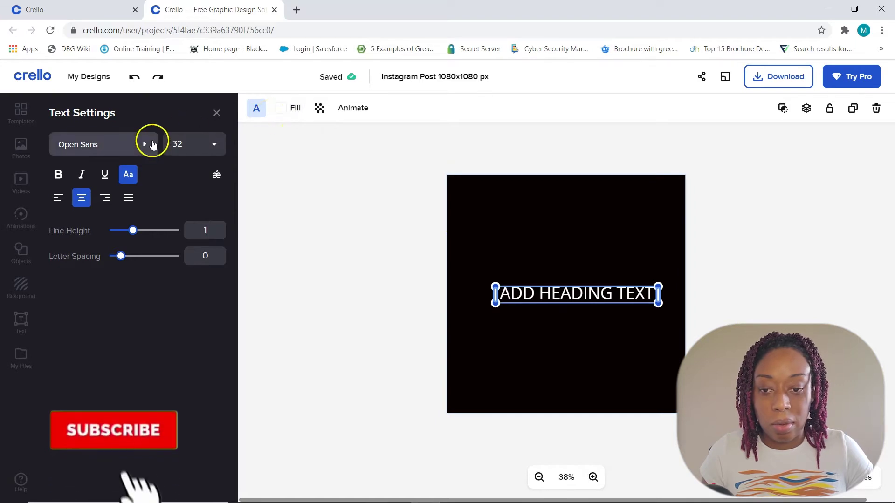
Change the heading font from the font list to Rammetto One.
left_click(149, 145)
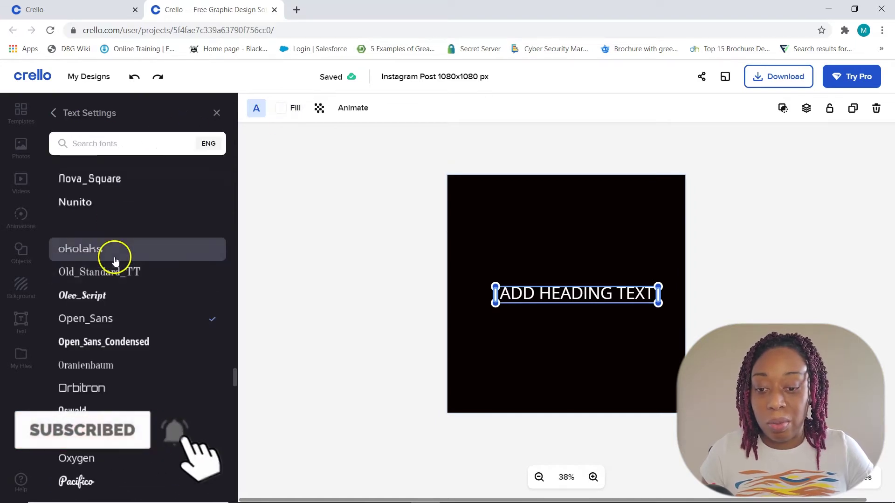
left_click(101, 209)
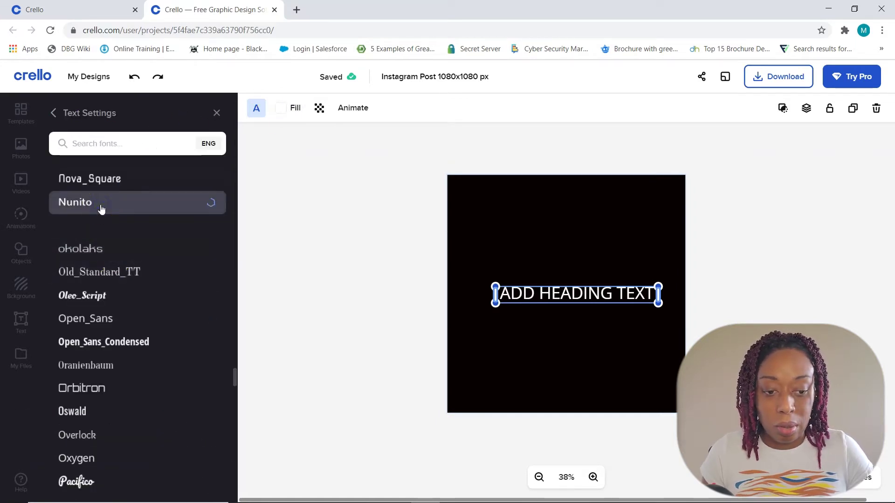
scroll(114, 315, "down", 2)
scroll(115, 317, "down", 1)
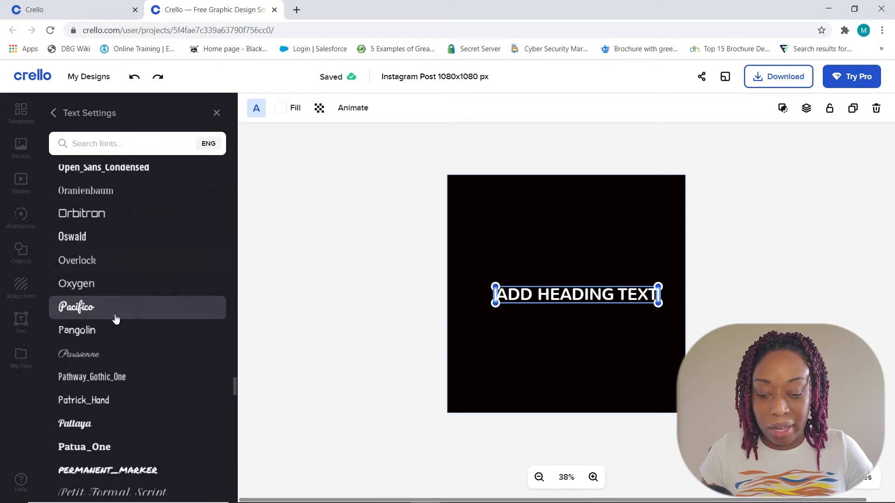
scroll(116, 319, "down", 2)
scroll(115, 319, "down", 2)
scroll(116, 318, "down", 2)
scroll(116, 319, "down", 2)
scroll(116, 318, "down", 2)
scroll(116, 319, "down", 2)
scroll(114, 319, "down", 2)
scroll(120, 282, "down", 1)
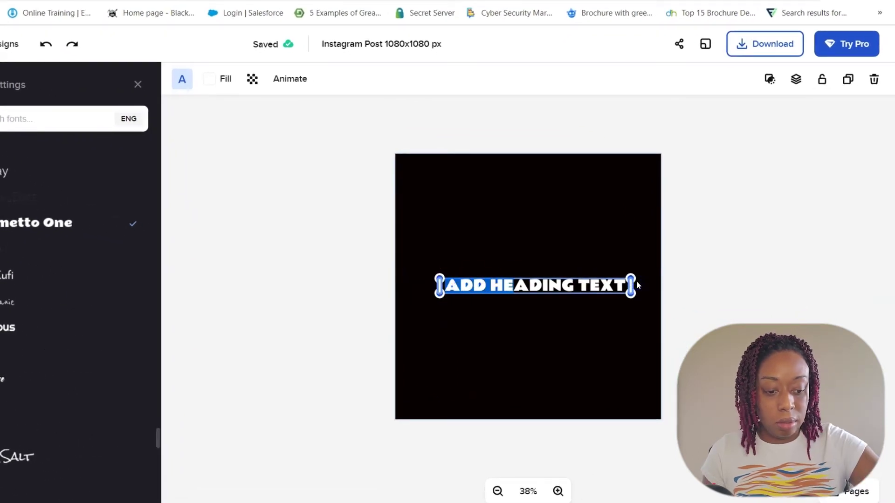
Replace the heading with 'MS' at size 144 and centre it horizontally on the post.
key("Delete")
key("Delete")
key("Delete")
key("Delete")
key("Delete")
key("Delete")
key("Delete")
key("Delete")
key("Delete")
key("Delete")
type("M")
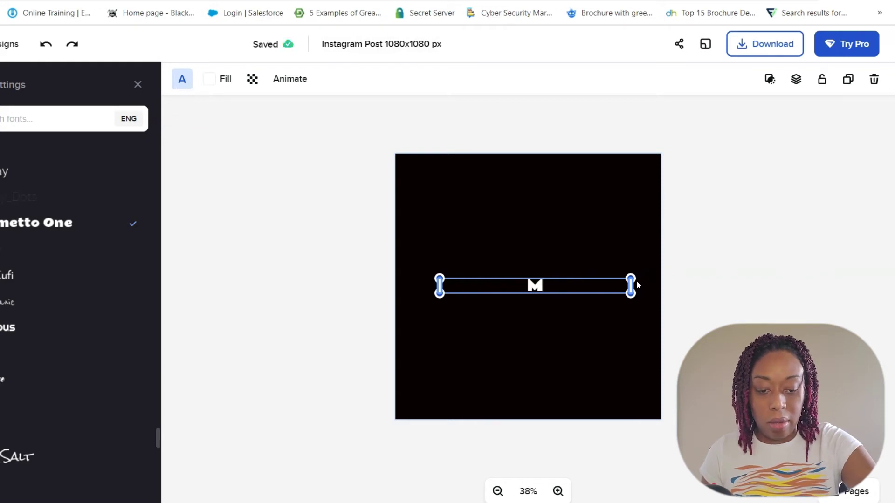
type("S")
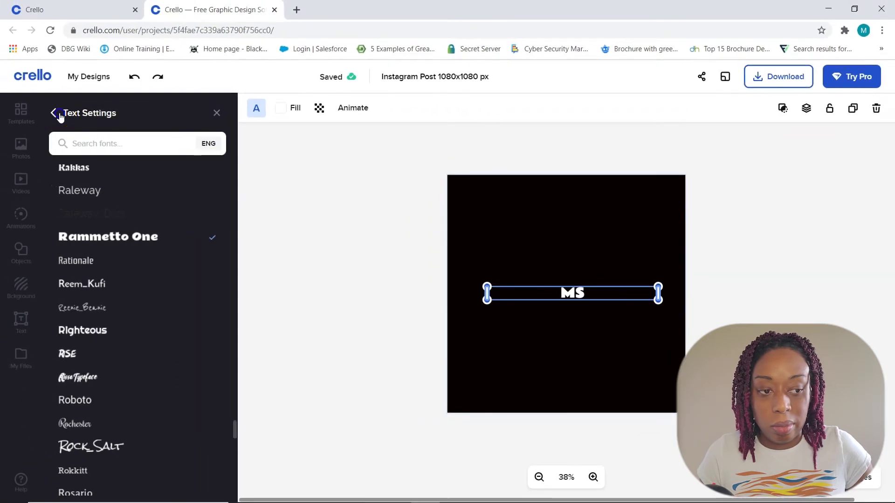
left_click(55, 114)
left_click(217, 144)
scroll(194, 259, "down", 3)
left_click(189, 300)
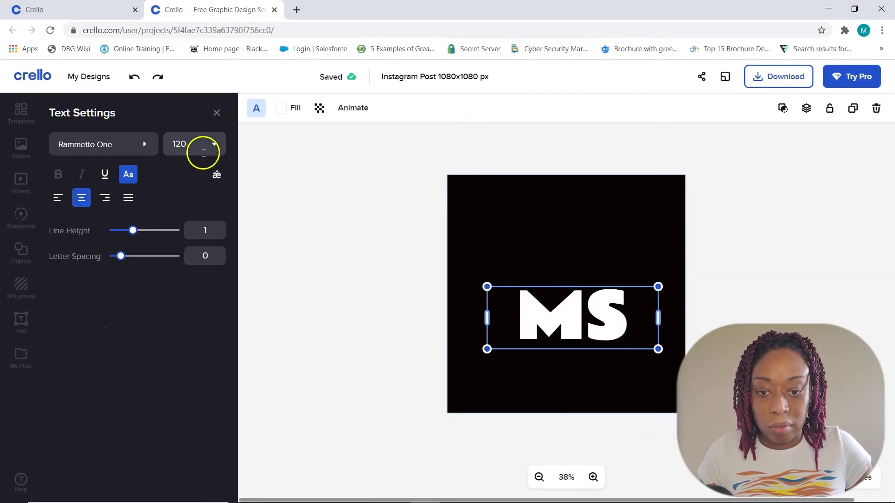
left_click(200, 147)
scroll(198, 346, "down", 5)
left_click(187, 374)
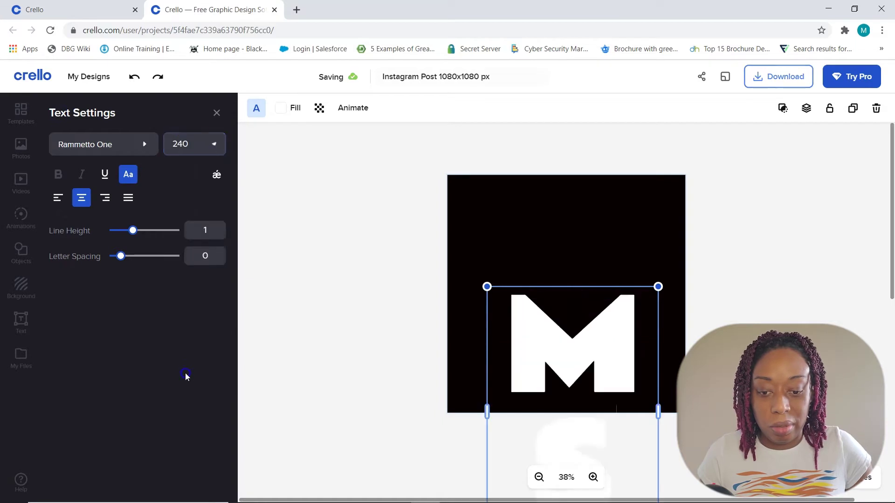
left_click(551, 291)
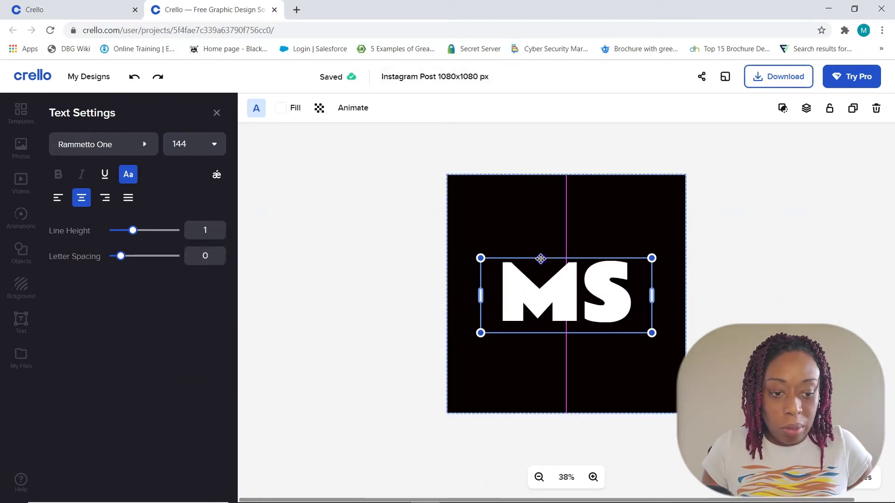
left_click_drag(548, 287, 542, 235)
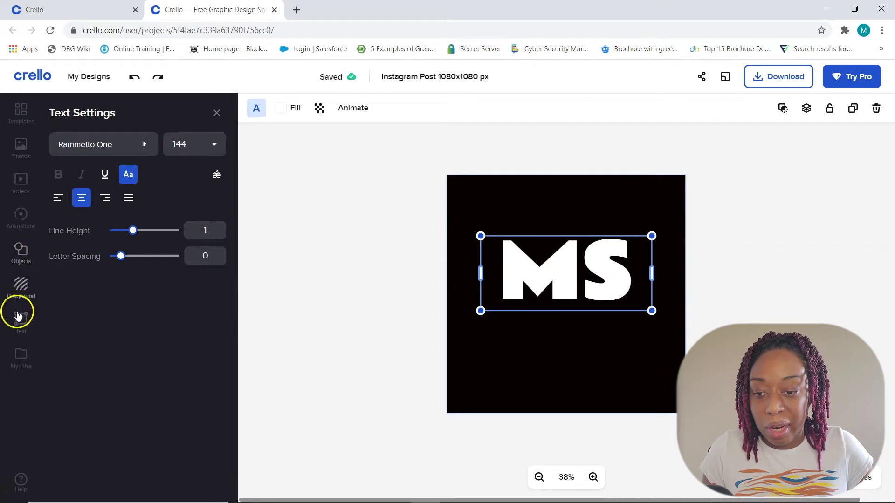
Bring up the photo library ready to fill the MS text.
left_click(21, 145)
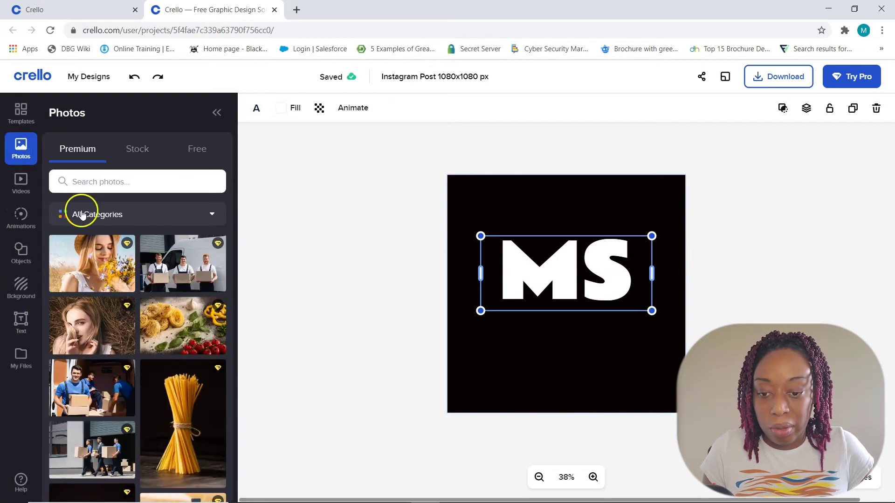
scroll(144, 302, "down", 2)
scroll(145, 301, "down", 2)
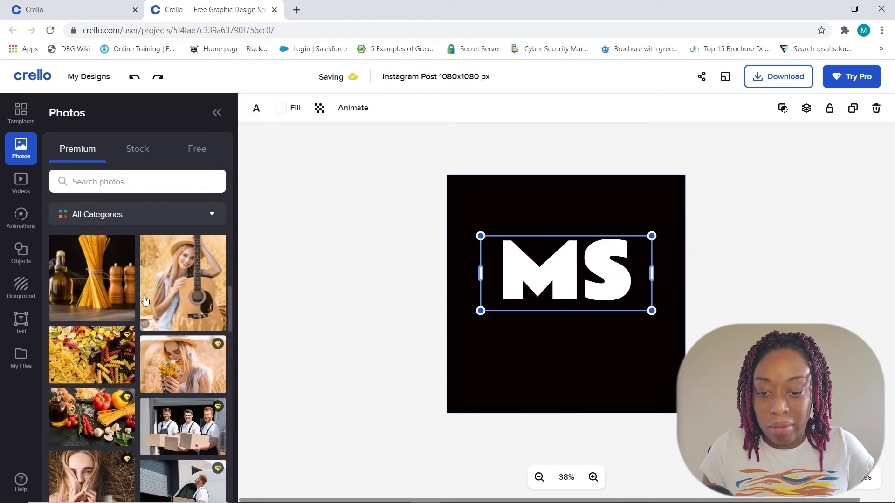
scroll(145, 300, "down", 2)
scroll(145, 301, "down", 2)
scroll(145, 301, "down", 2)
left_click(116, 301)
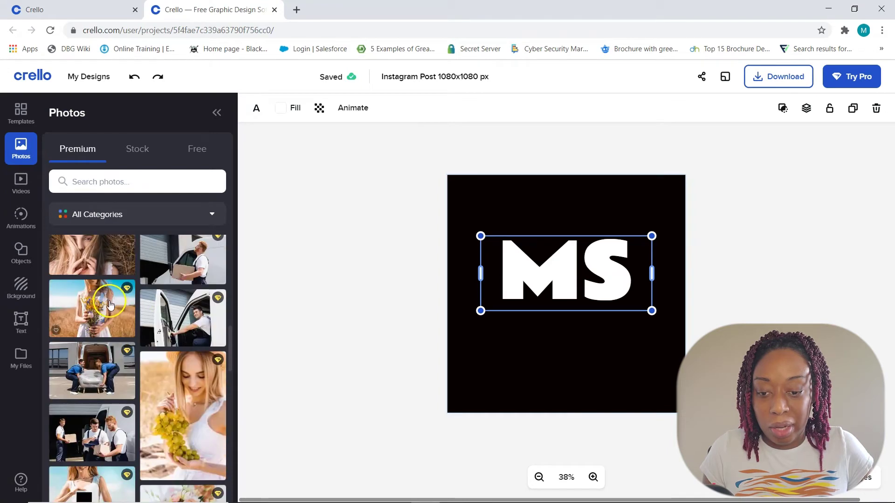
scroll(87, 316, "up", 2)
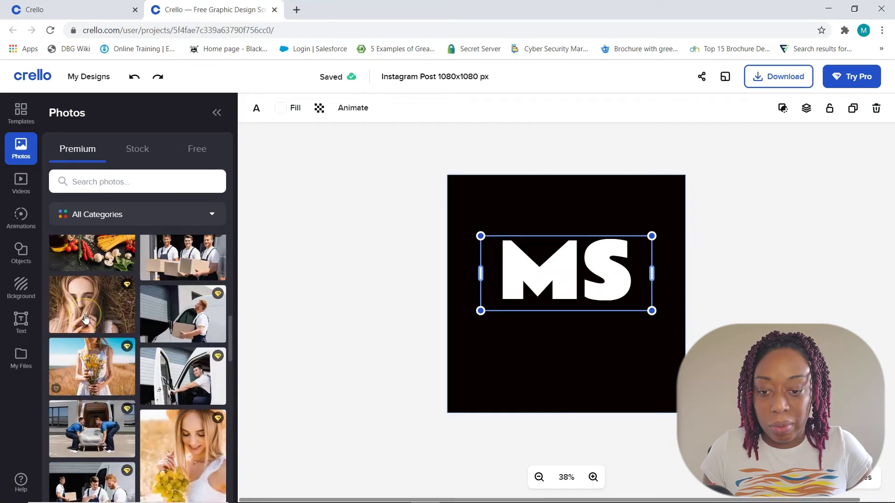
scroll(87, 317, "up", 2)
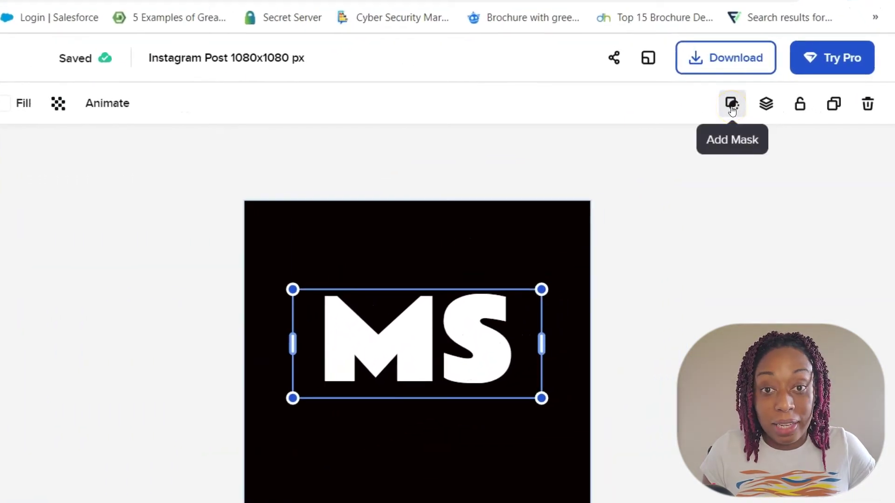
Mask the MS text and fill the letters with the blonde woman's hair photo.
left_click(731, 104)
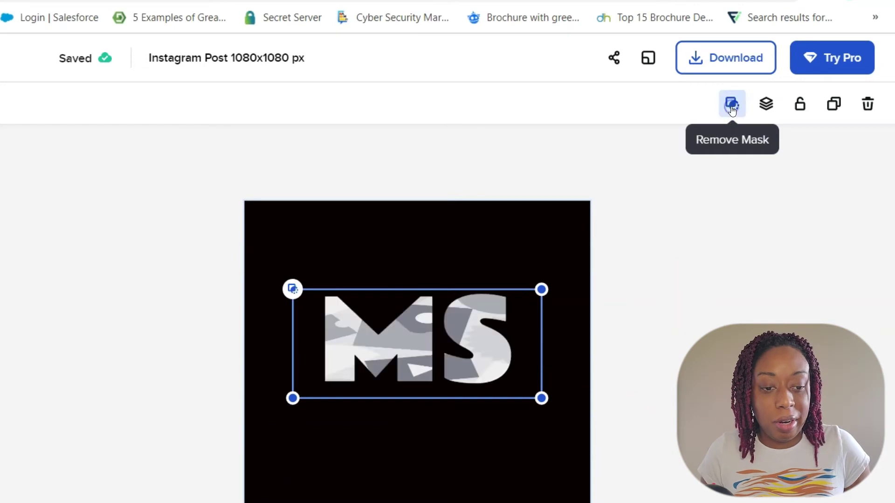
left_click_drag(459, 343, 525, 234)
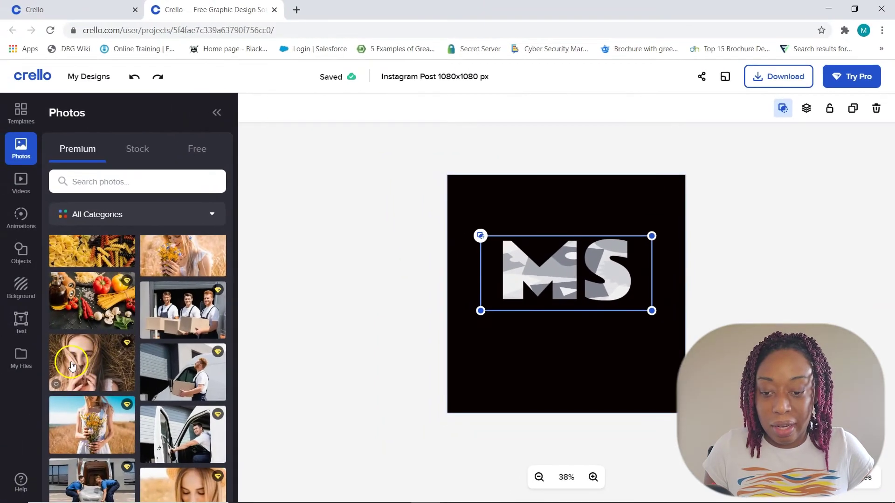
left_click_drag(70, 360, 540, 270)
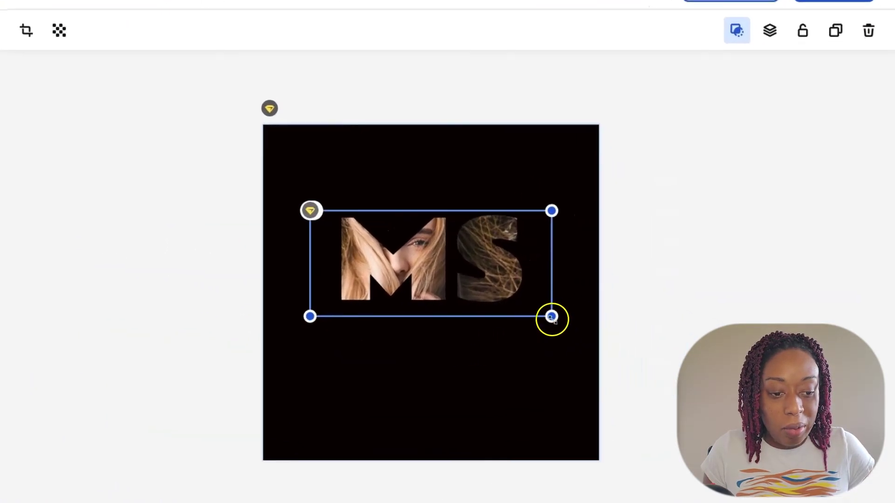
Enlarge the MS lettering and recentre it across the black post.
left_click_drag(551, 317, 648, 358)
left_click(489, 286)
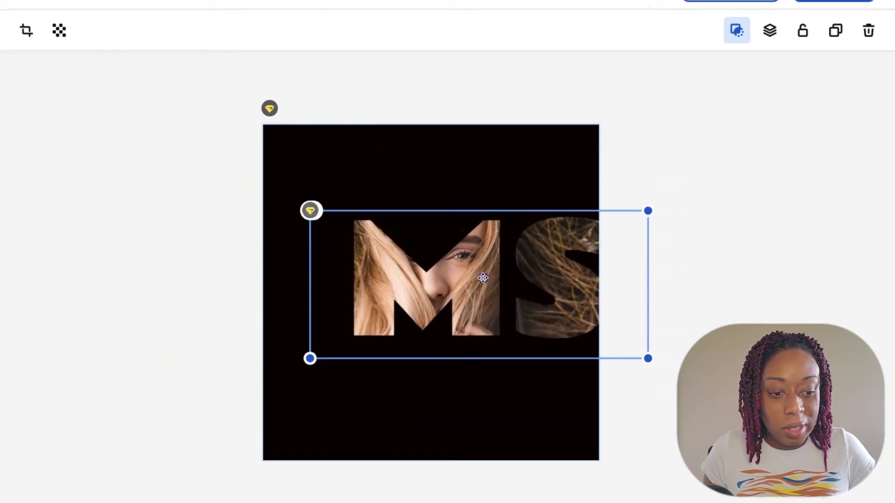
left_click_drag(483, 279, 439, 272)
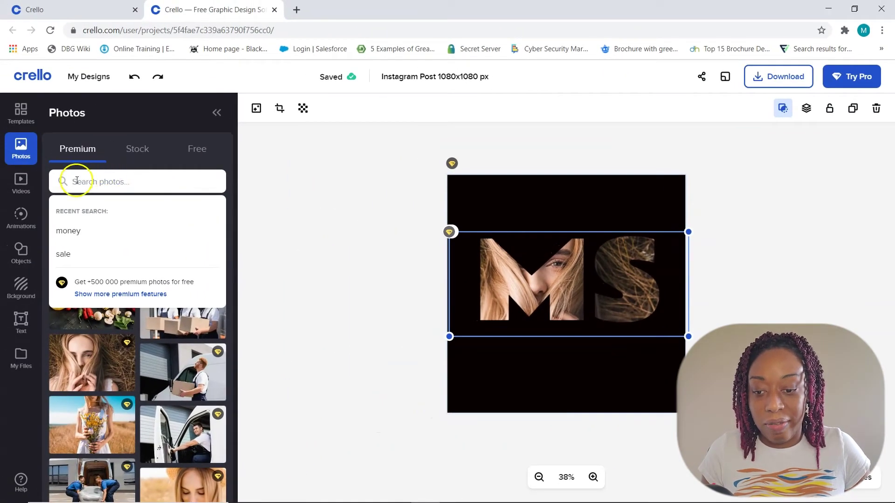
Drop the white dog stock video clip into the MS letters, bringing up its trim dialog.
left_click(21, 184)
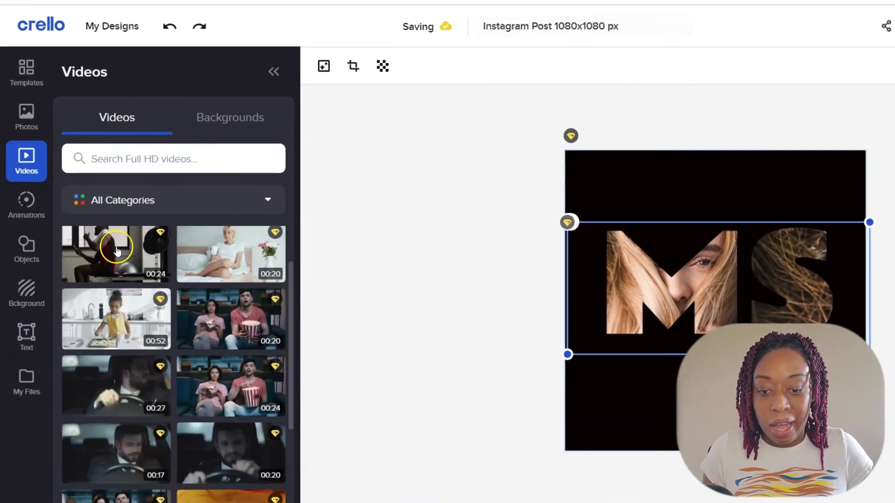
scroll(116, 252, "down", 1)
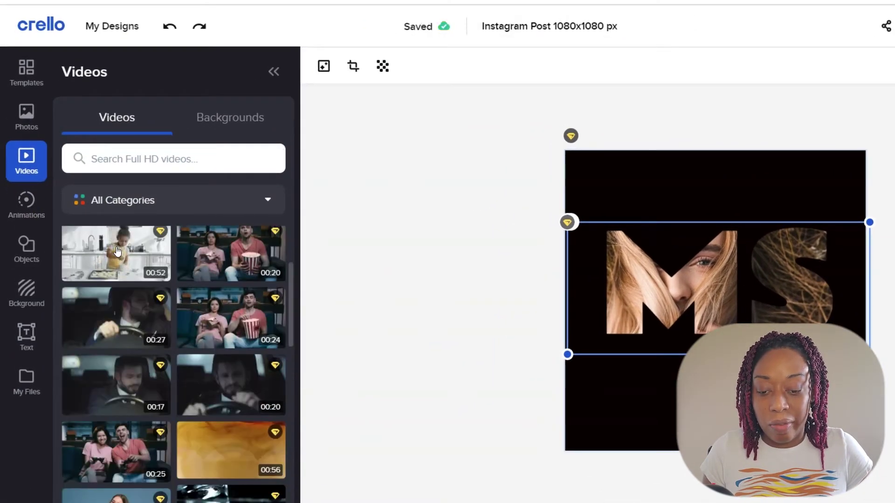
scroll(117, 252, "down", 2)
scroll(117, 251, "down", 1)
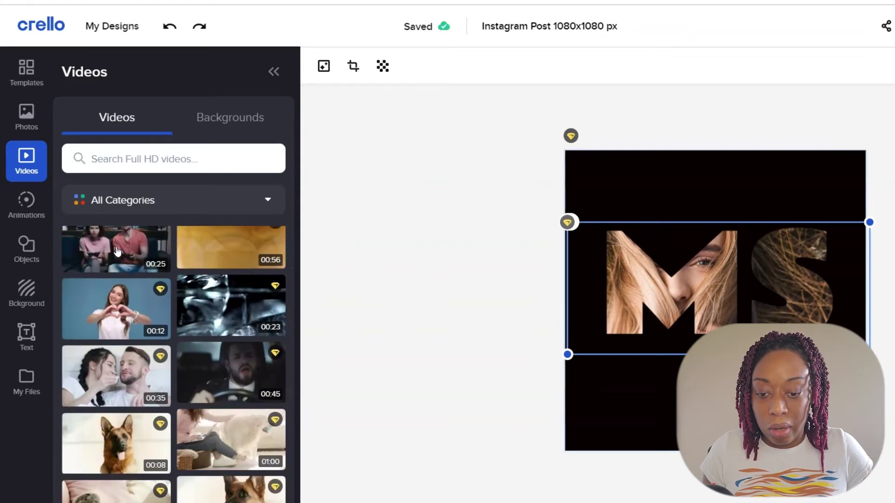
scroll(117, 252, "down", 2)
scroll(117, 251, "down", 2)
scroll(117, 252, "down", 2)
scroll(117, 250, "down", 2)
left_click(92, 285)
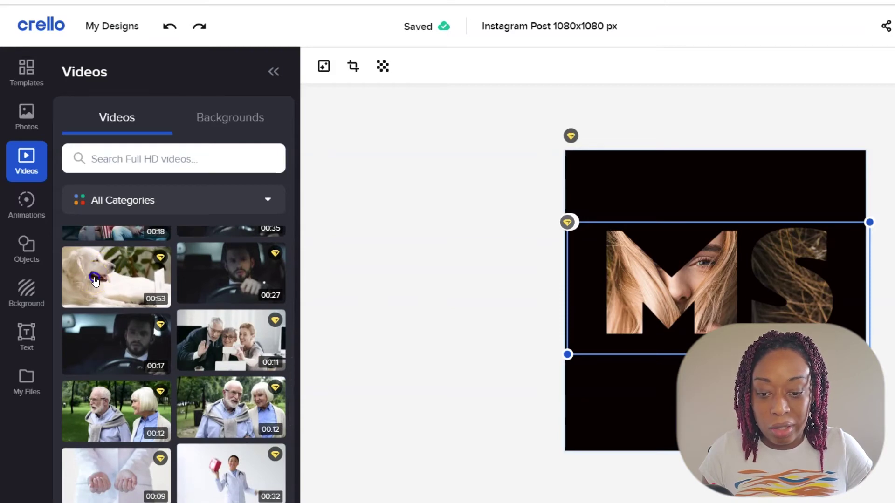
left_click_drag(95, 280, 541, 238)
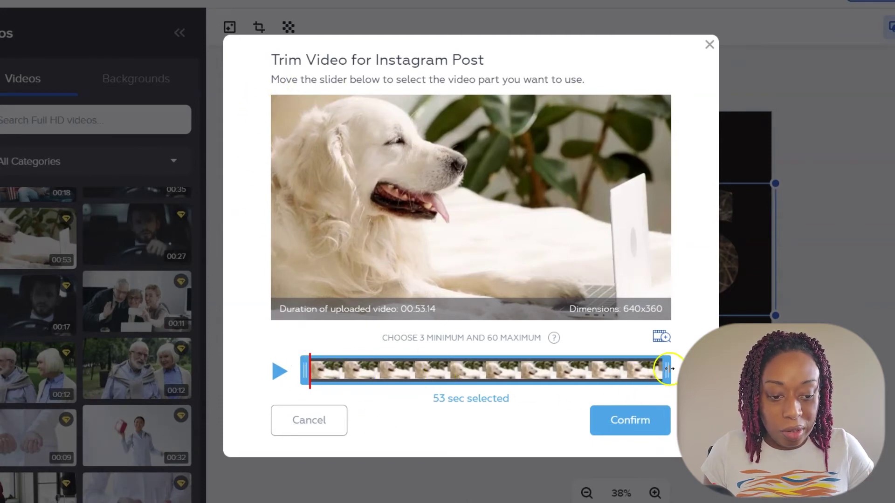
Keep the full 53-second dog clip and confirm it so it plays inside the letters.
left_click_drag(669, 369, 483, 367)
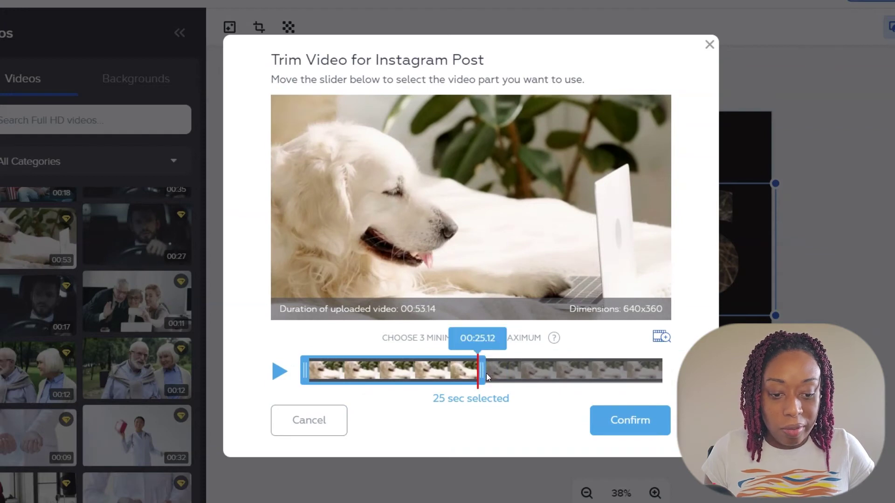
left_click_drag(483, 370, 667, 371)
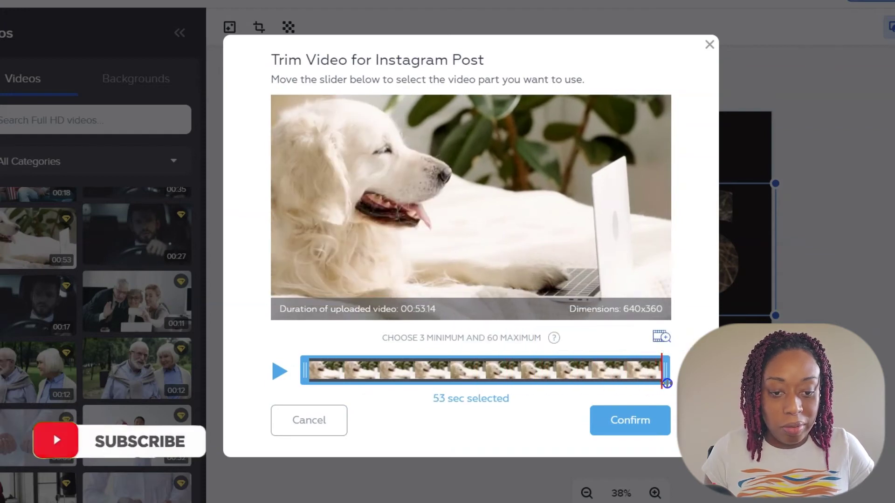
left_click(627, 432)
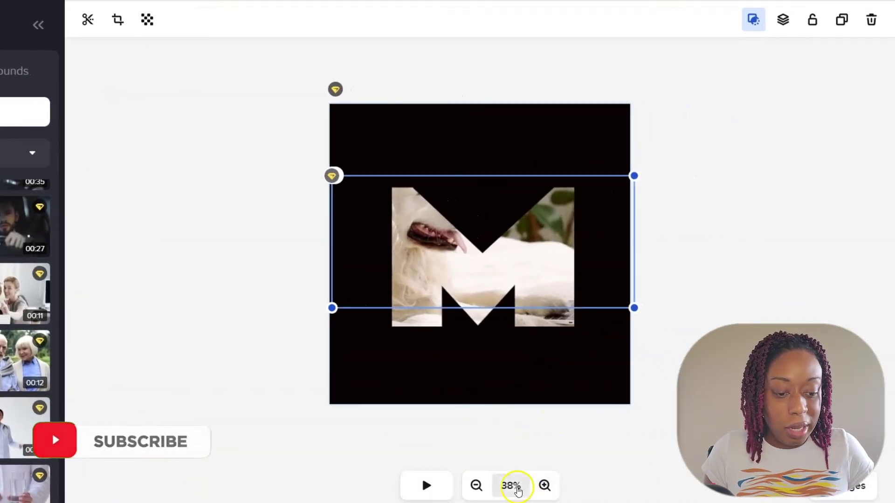
left_click(510, 486)
left_click(492, 362)
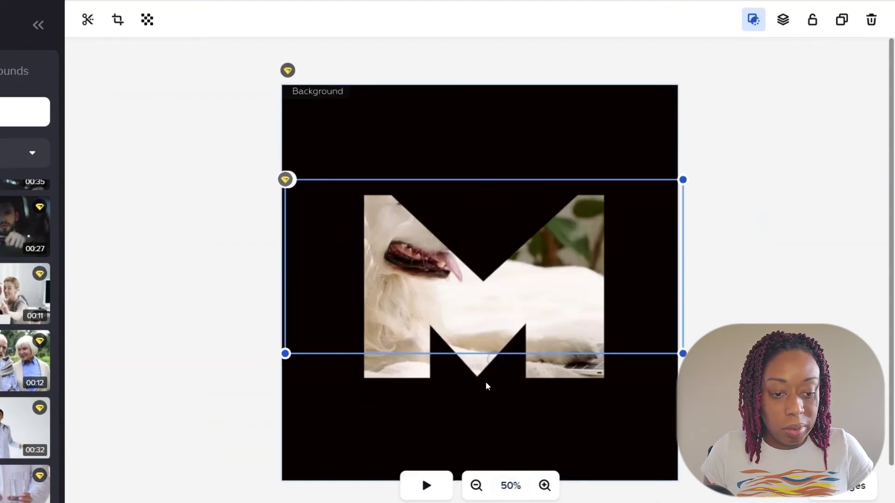
scroll(713, 329, "down", 2)
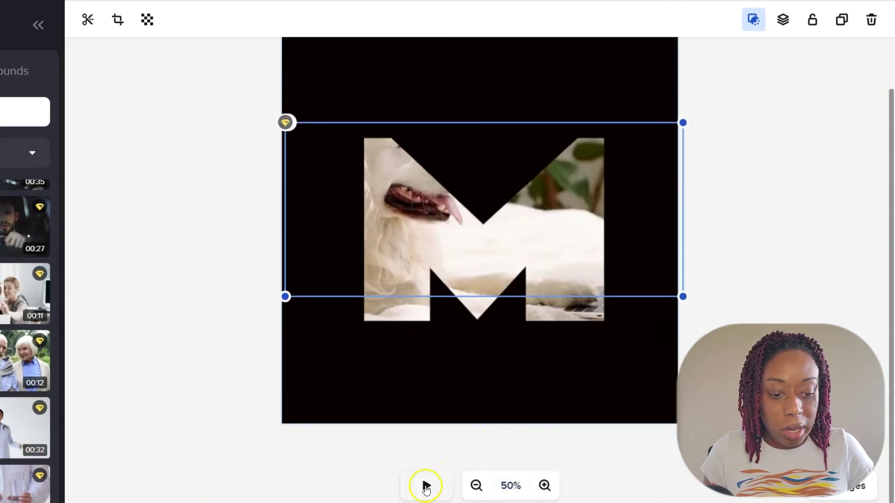
left_click(426, 488)
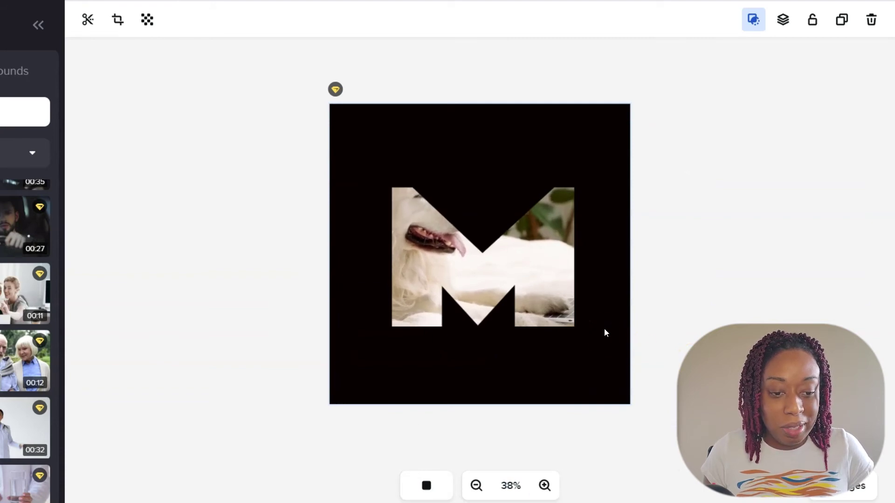
left_click(588, 321)
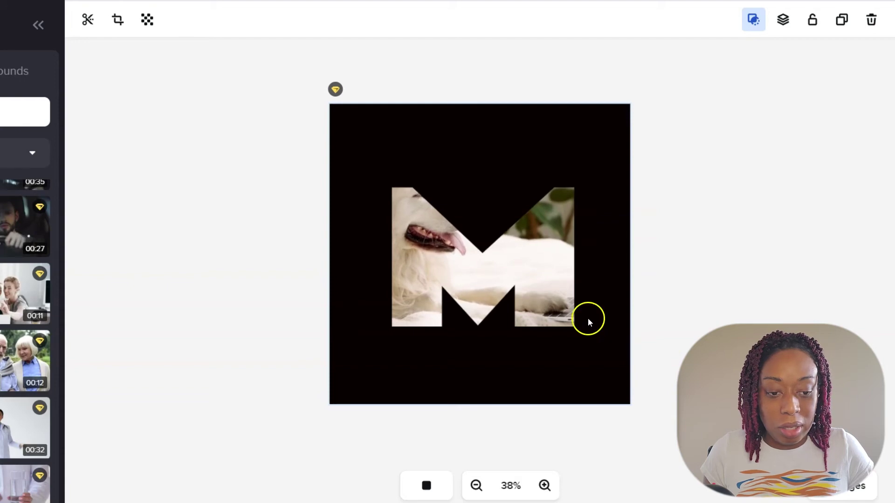
left_click(427, 488)
scroll(99, 363, "down", 3)
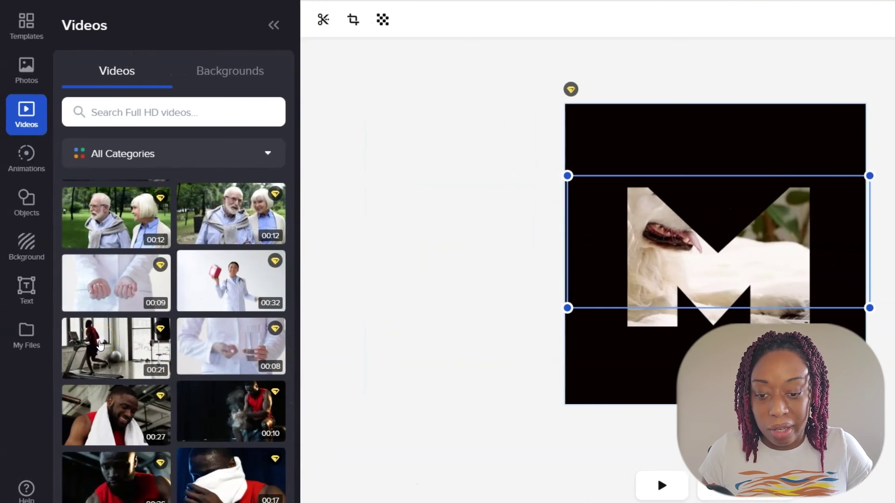
Swap the dog clip in the M letter for the treadmill running video and confirm its trim.
left_click_drag(99, 342, 708, 235)
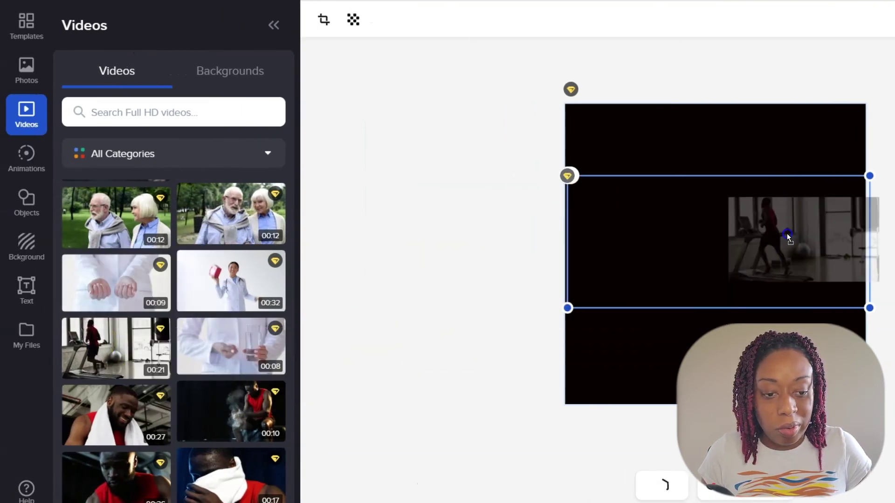
left_click_drag(787, 238, 786, 238)
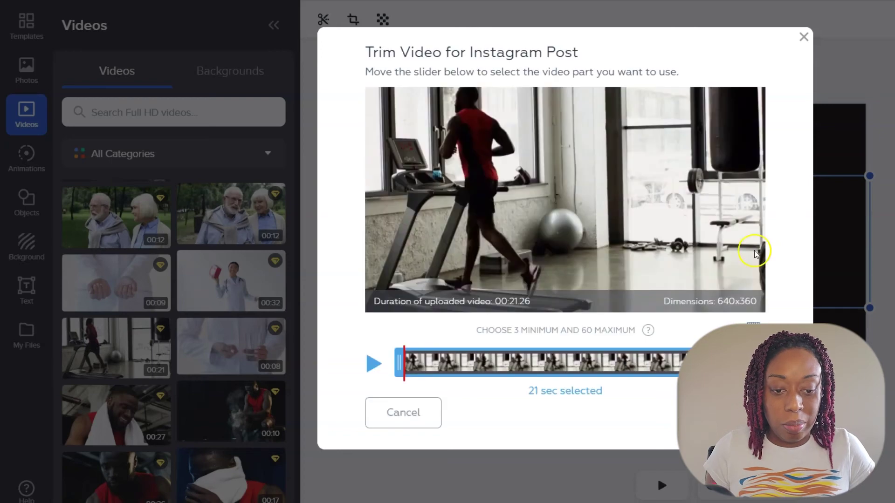
left_click(715, 413)
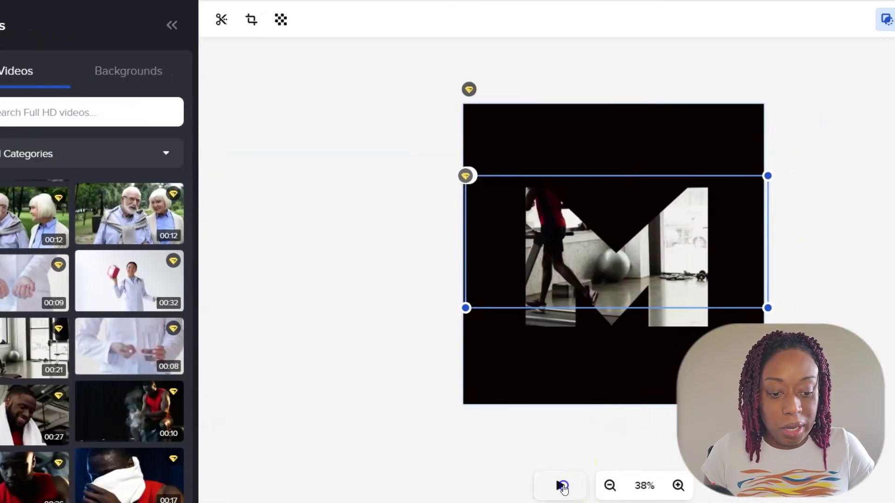
left_click(562, 486)
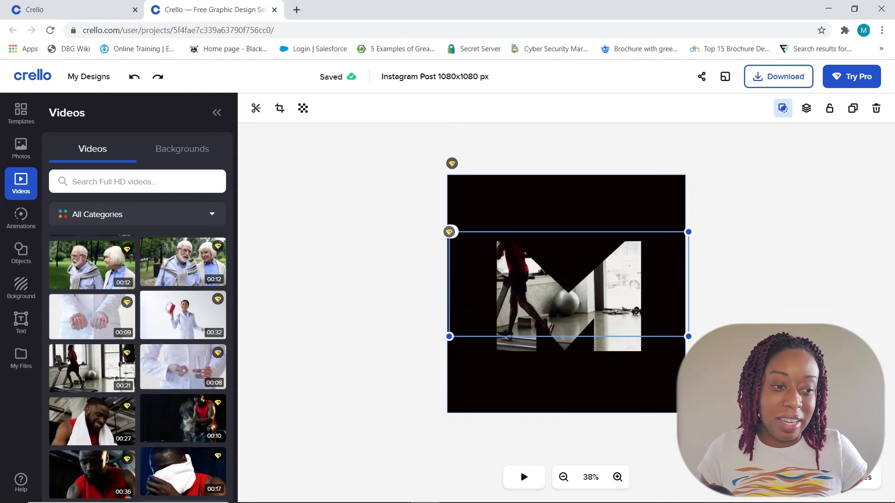
Start downloading the finished post, which surfaces the Crello Pro free-trial offer.
left_click(758, 77)
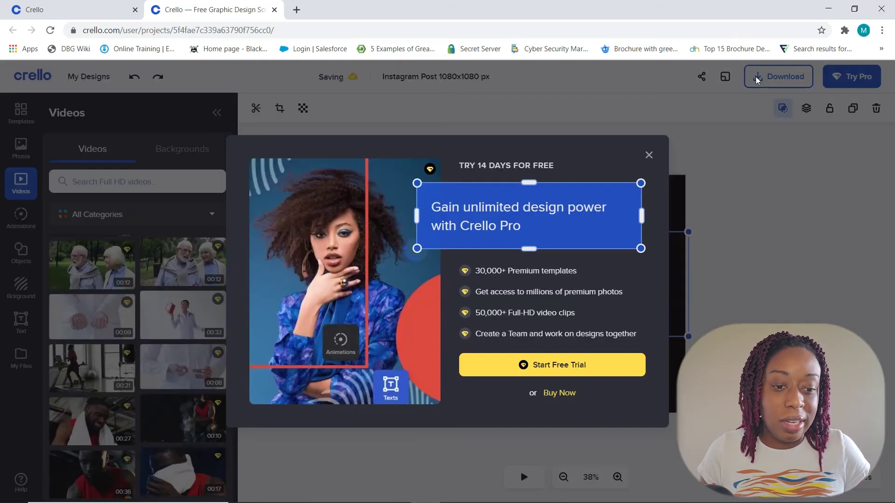